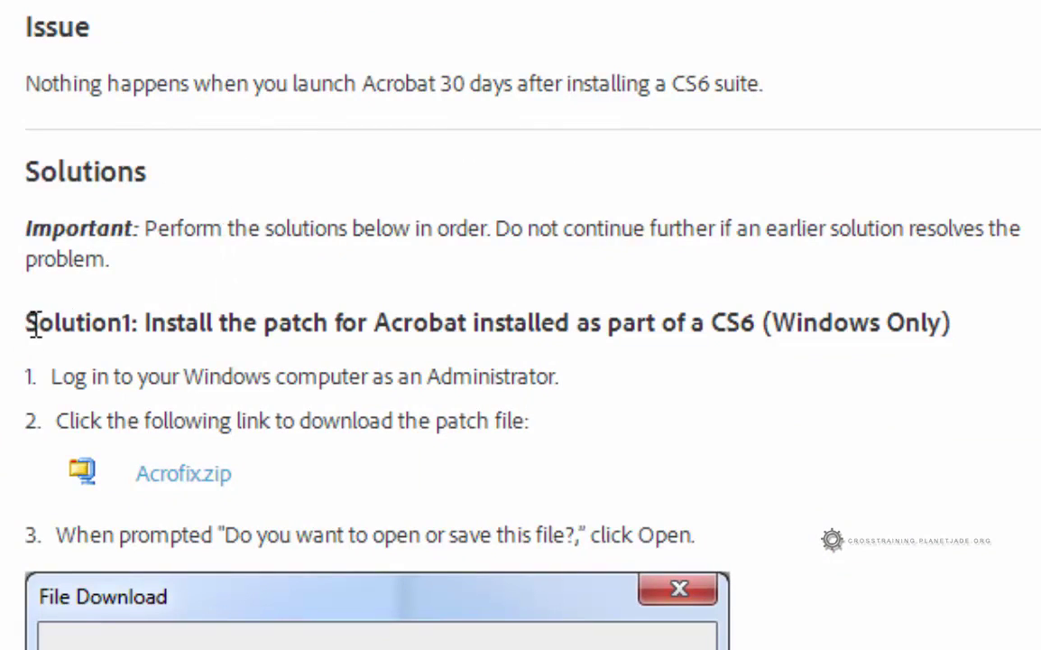
Start downloading the Acrofix.zip patch listed under Solution1 and choose the D:\X\Software folder as the save location.
{"action": "left_click_drag", "start_coordinate": [34, 325], "coordinate": [911, 326]}
{"action": "left_click", "coordinate": [914, 338]}
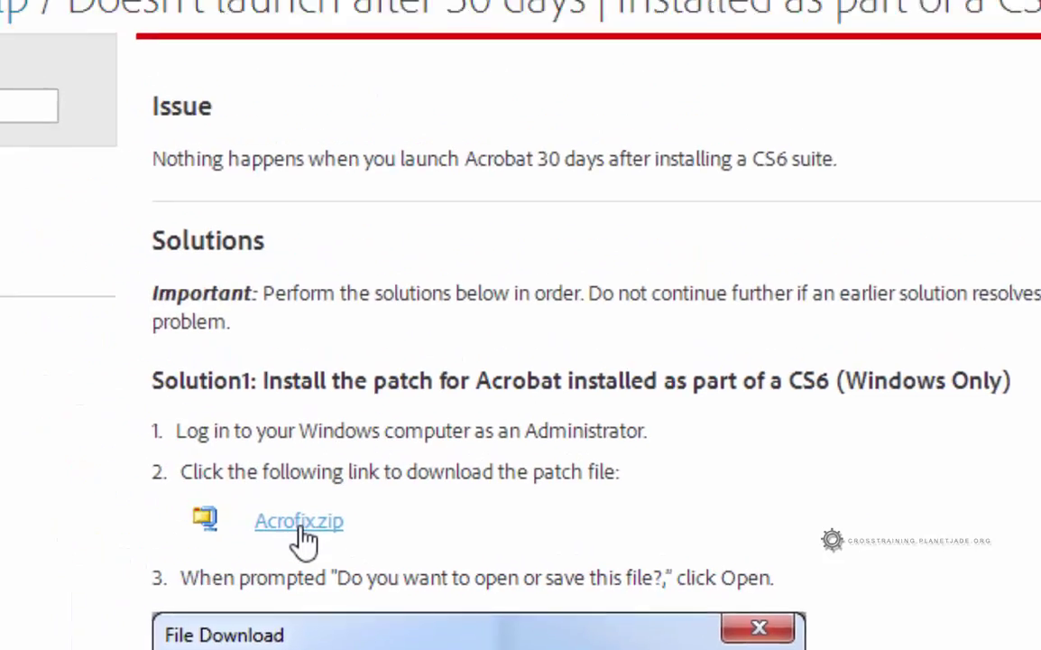
{"action": "left_click", "coordinate": [187, 484]}
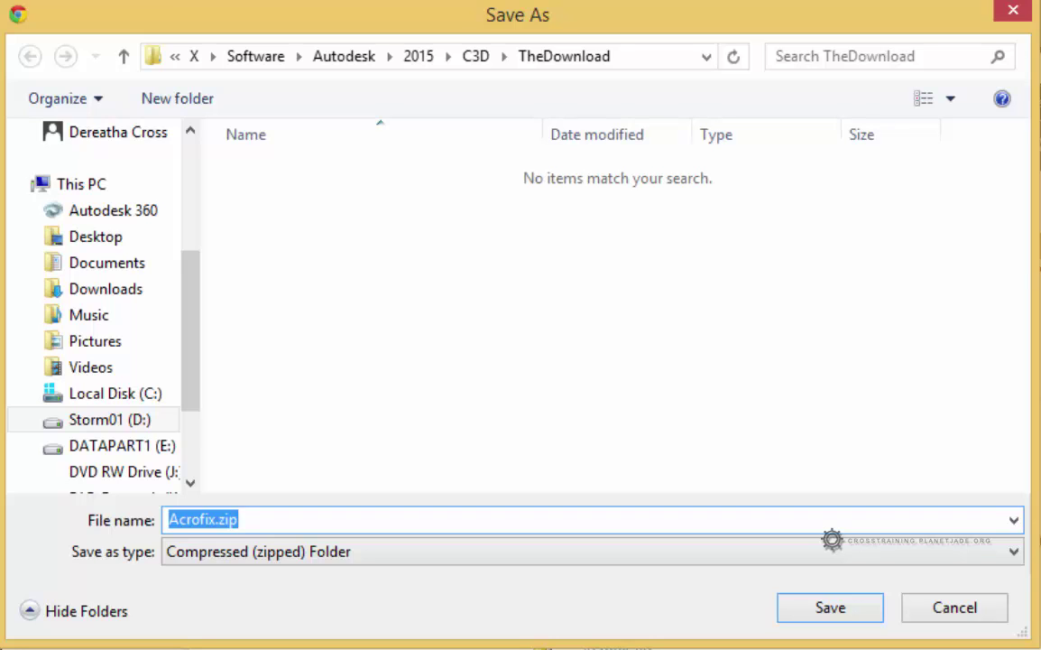
{"action": "left_click", "coordinate": [259, 58]}
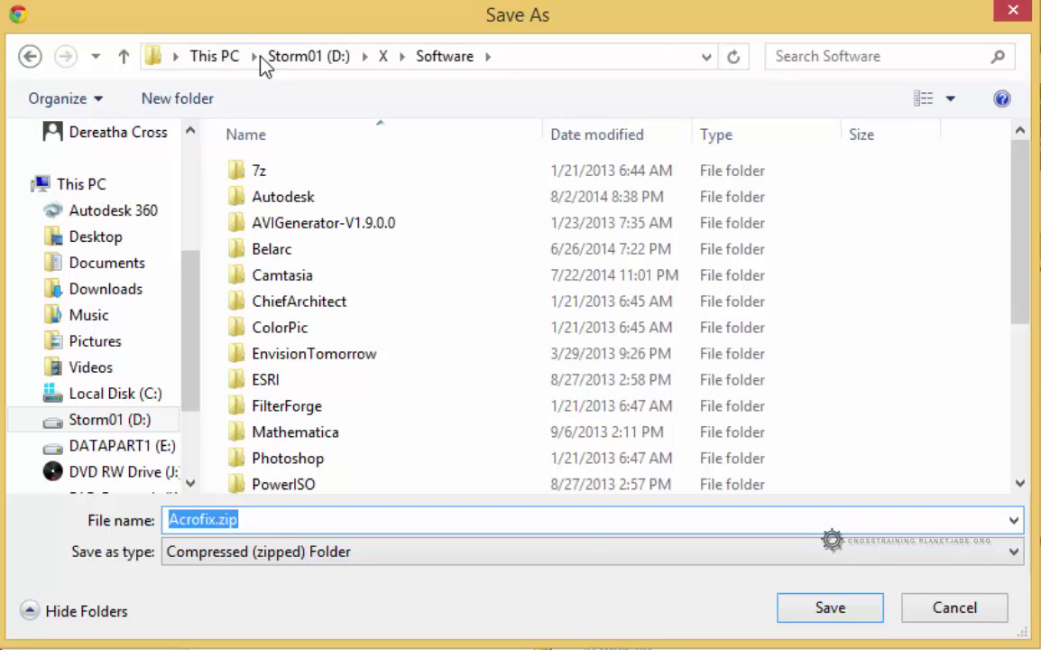
Create a folder named Adobe inside the Software folder and open it.
{"action": "left_click", "coordinate": [200, 108]}
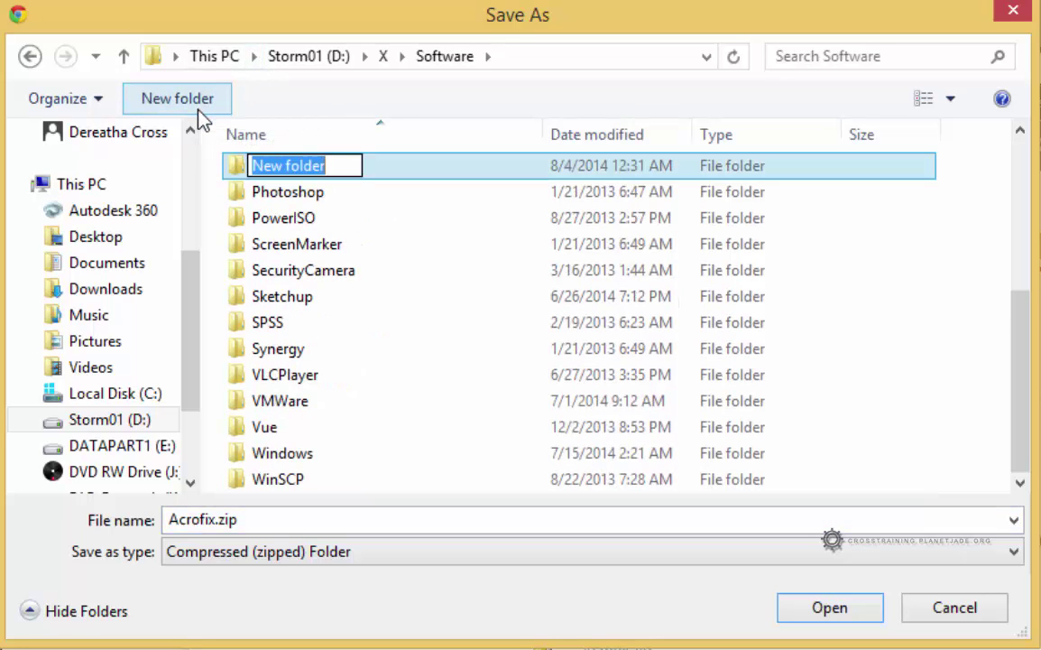
{"action": "type", "text": "Ad"}
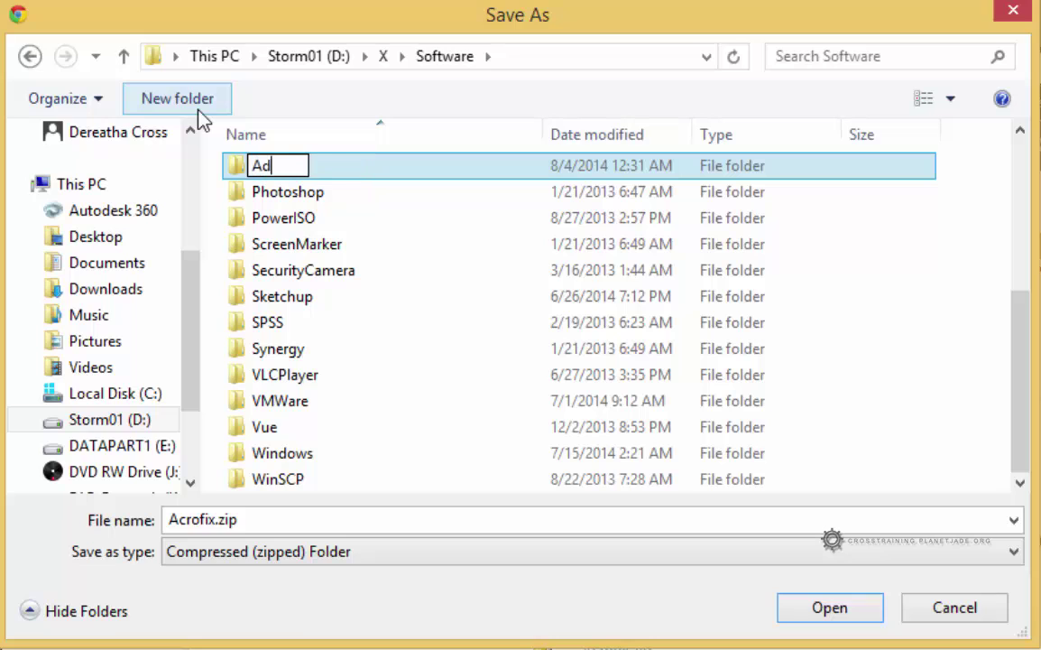
{"action": "type", "text": "obe"}
{"action": "left_click", "coordinate": [379, 169]}
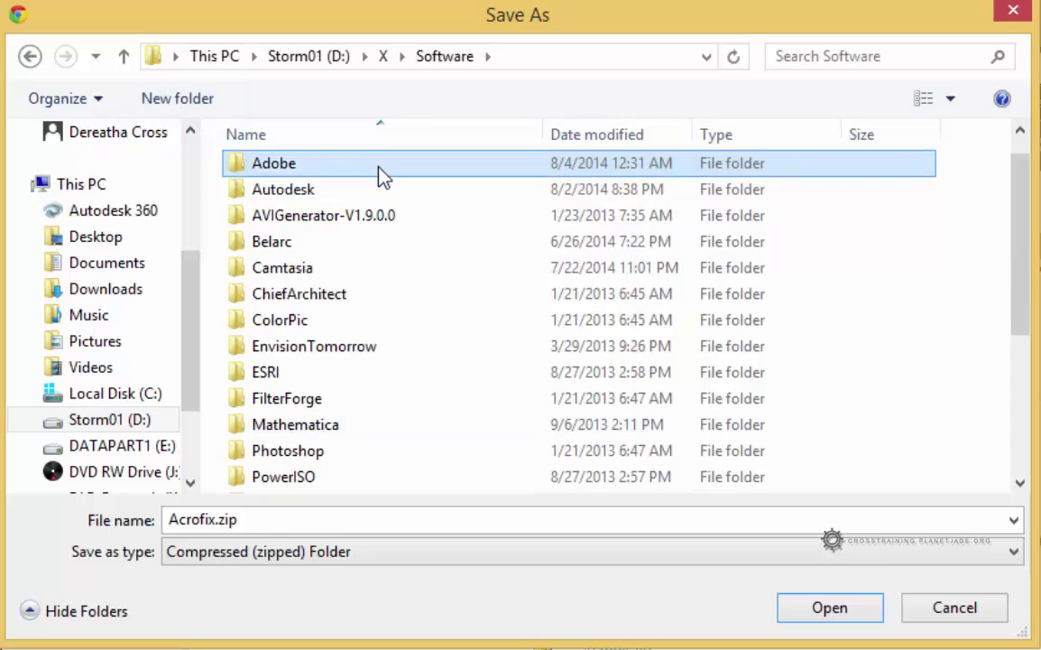
{"action": "double_click", "coordinate": [315, 171]}
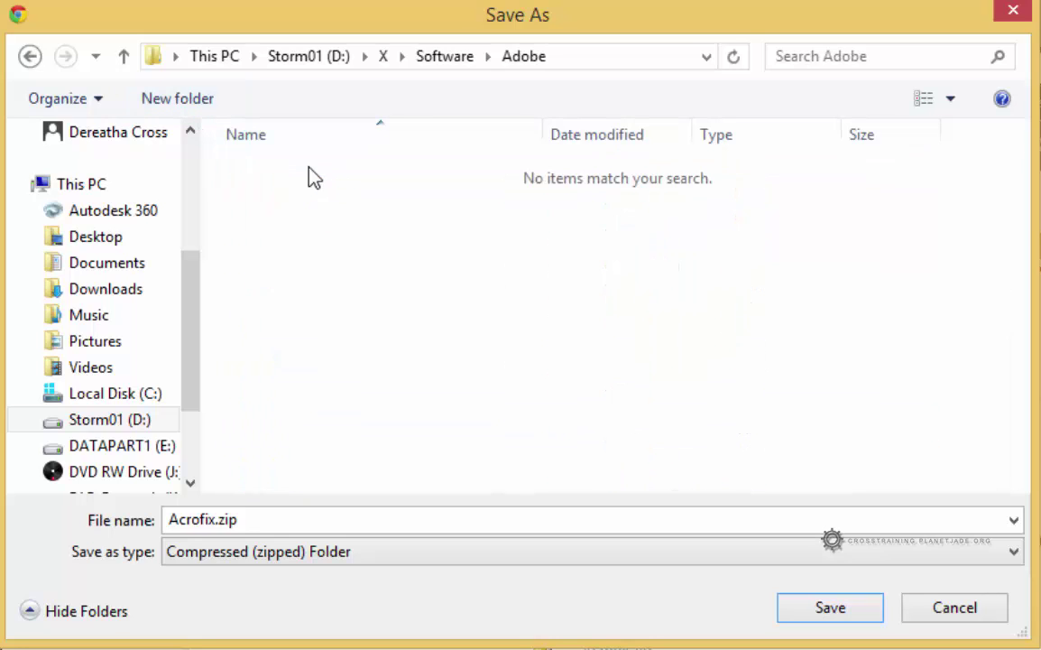
Create a folder named Acrobat inside the Adobe folder and open it.
{"action": "left_click", "coordinate": [200, 108]}
{"action": "type", "text": "Acrobat"}
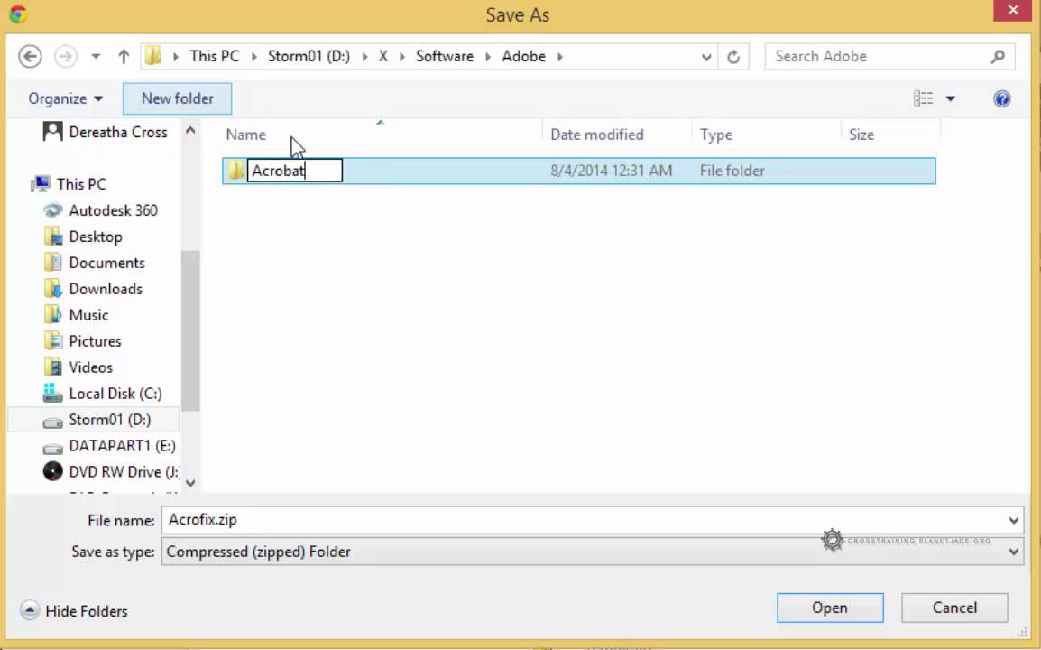
{"action": "left_click", "coordinate": [316, 269]}
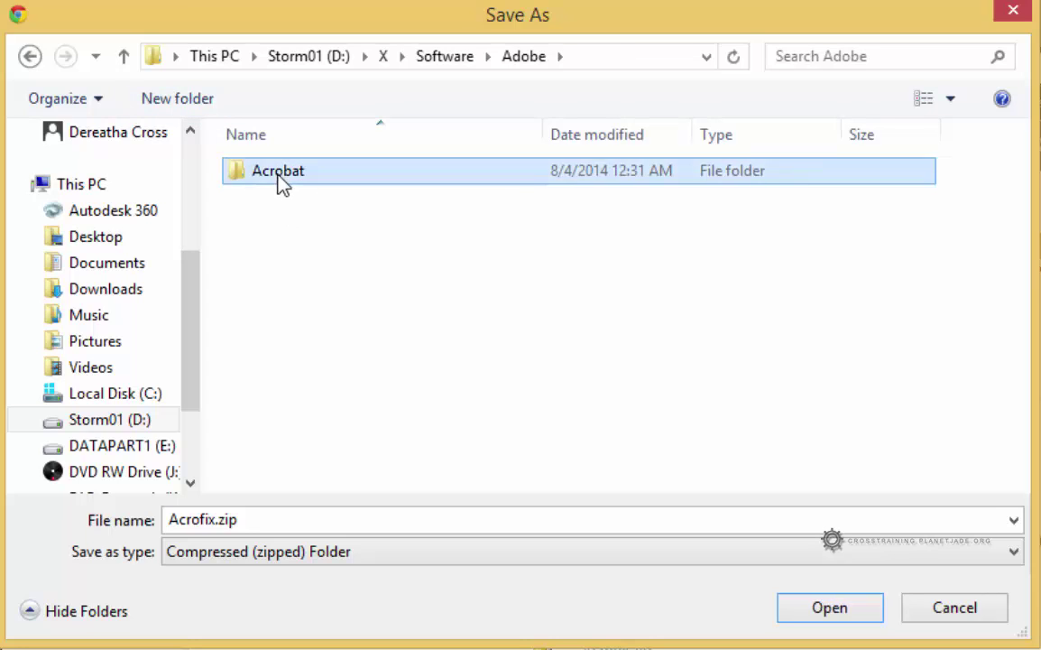
{"action": "double_click", "coordinate": [277, 176]}
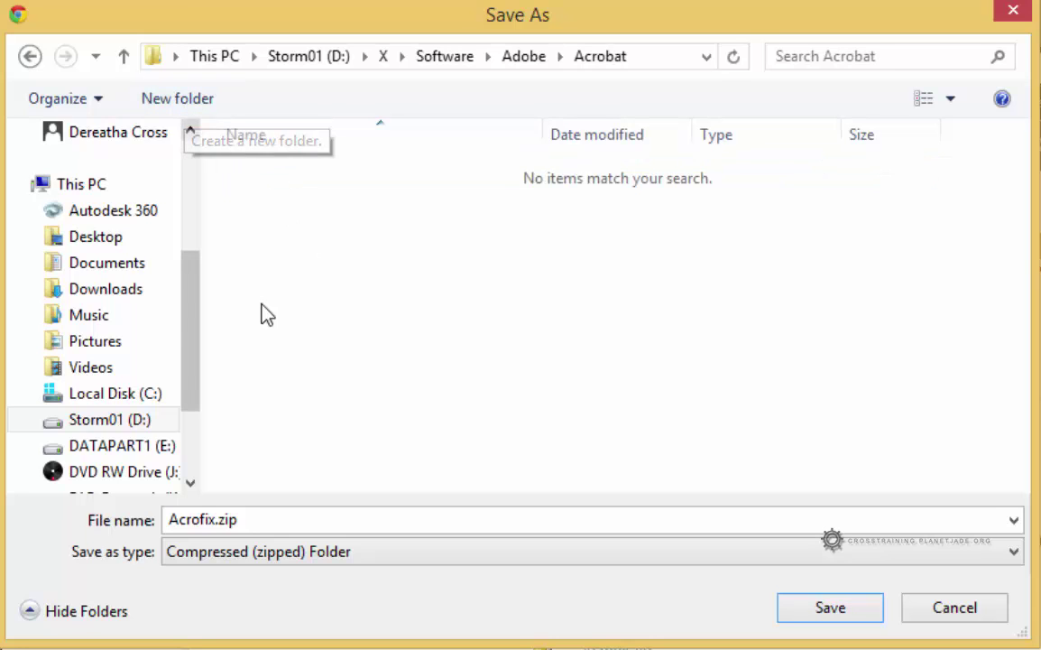
Create a folder named Patch inside the Acrobat folder and save Acrofix.zip in it.
{"action": "left_click", "coordinate": [193, 106]}
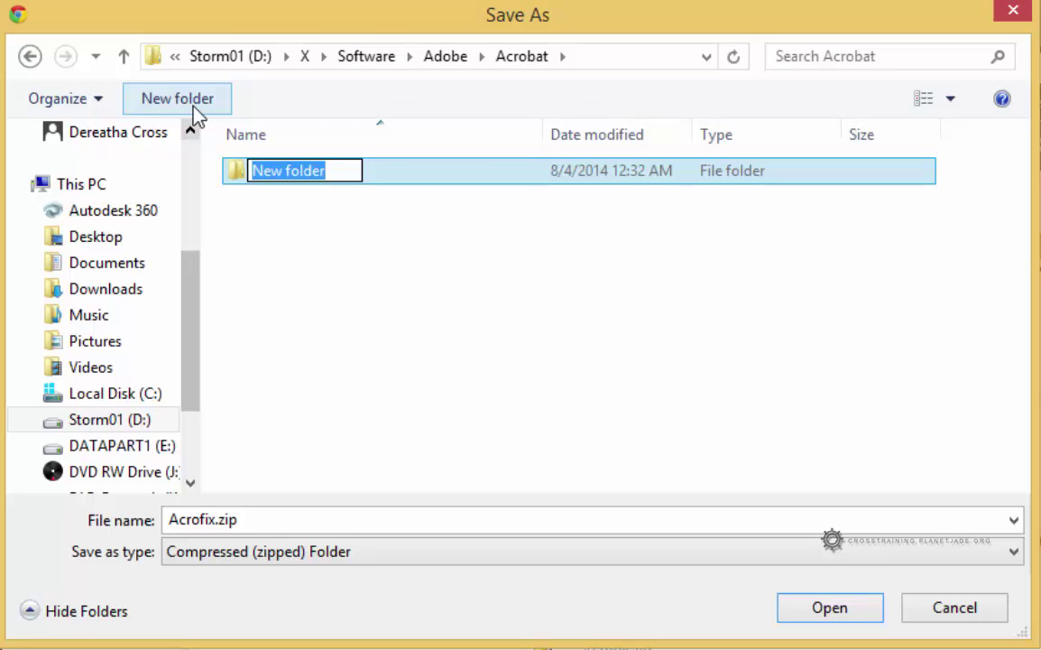
{"action": "type", "text": "Patch"}
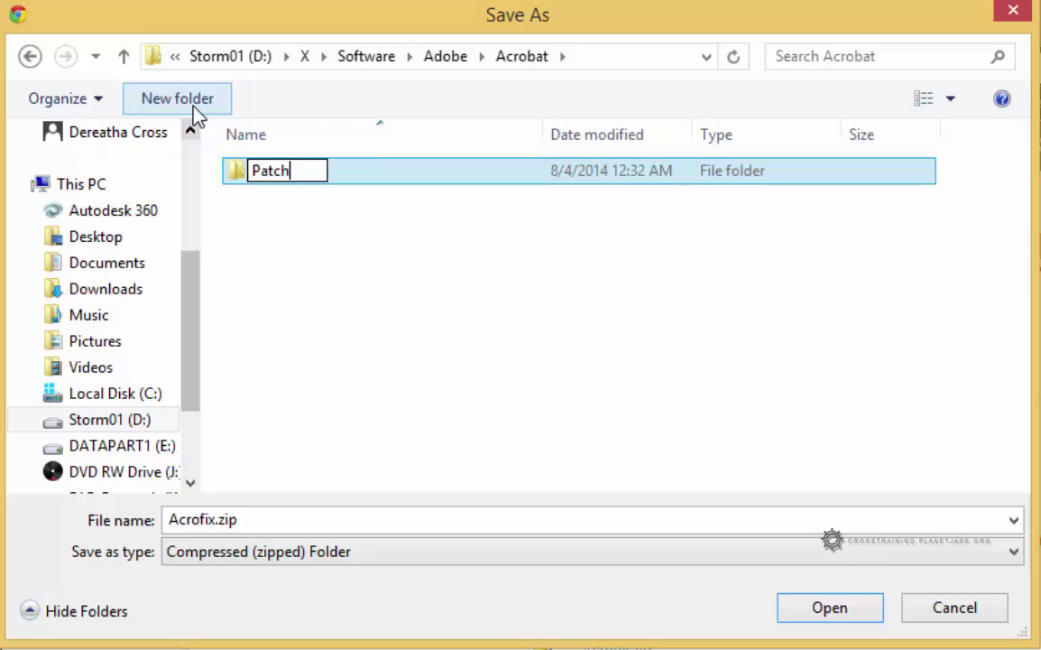
{"action": "key", "text": "Return"}
{"action": "double_click", "coordinate": [280, 175]}
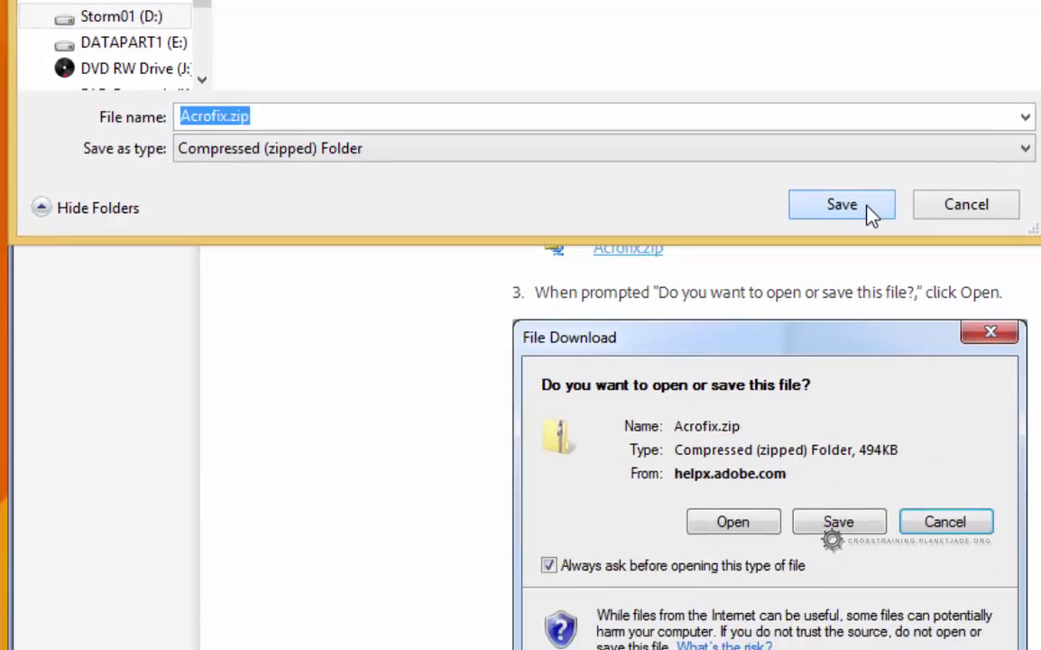
{"action": "left_click", "coordinate": [869, 211]}
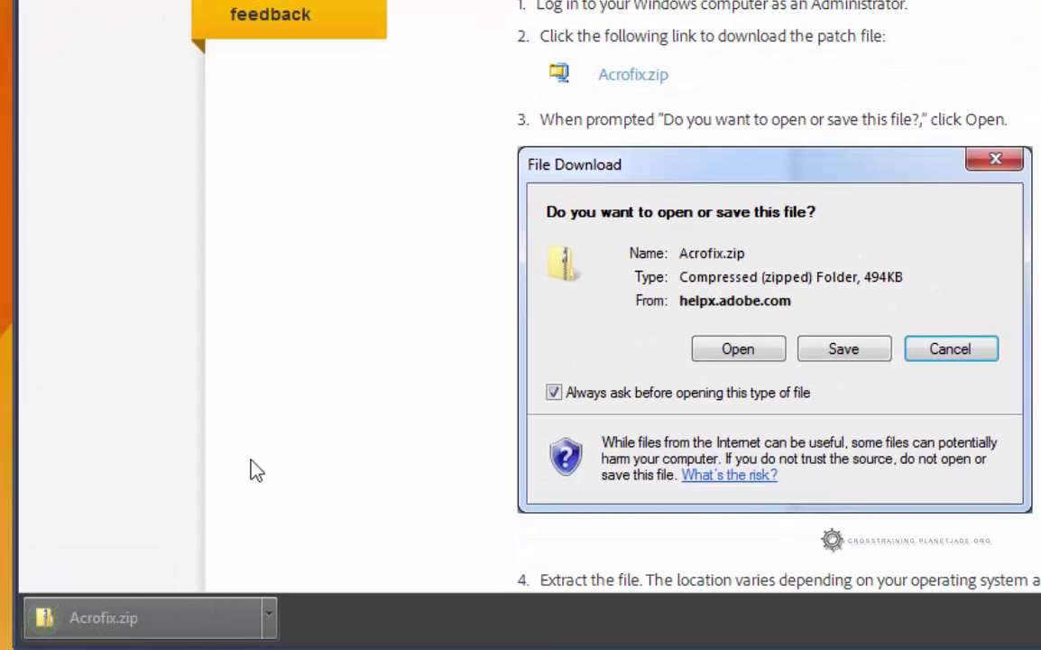
Show the downloaded Acrofix.zip in its folder and extract all its files to D:\X\Software\Adobe\Acrobat\Patch\Acrofix.
{"action": "left_click", "coordinate": [269, 617]}
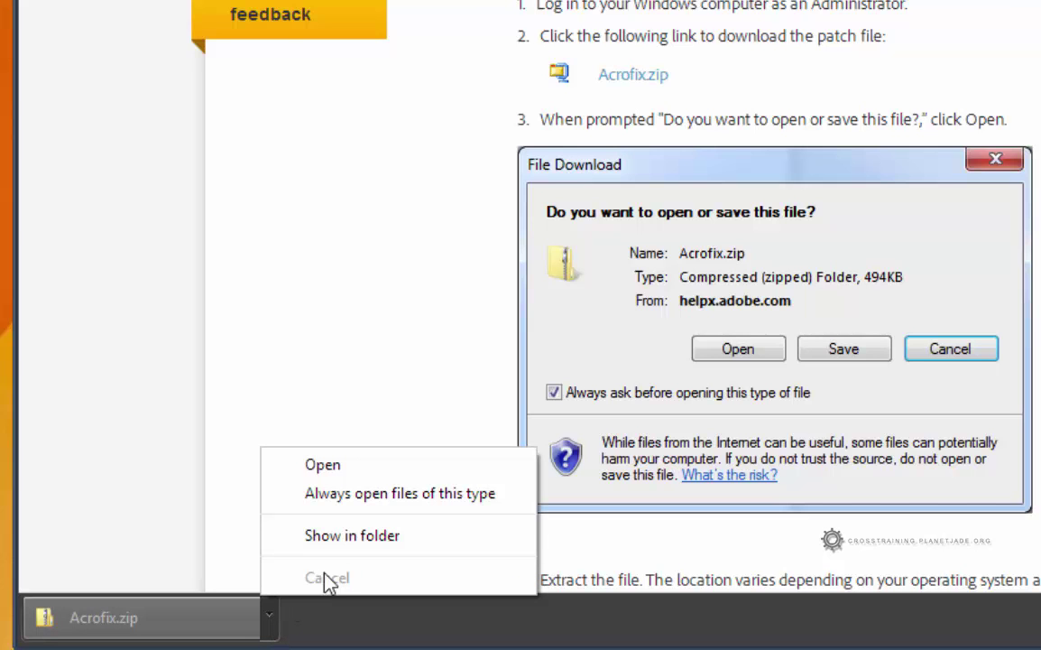
{"action": "left_click", "coordinate": [378, 540]}
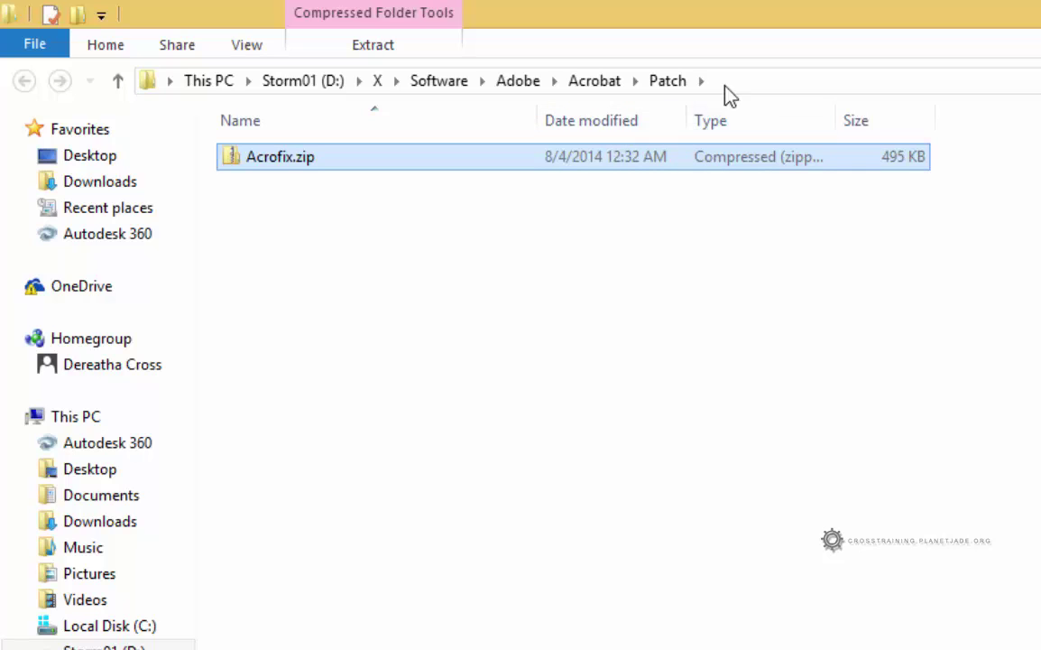
{"action": "right_click", "coordinate": [333, 165]}
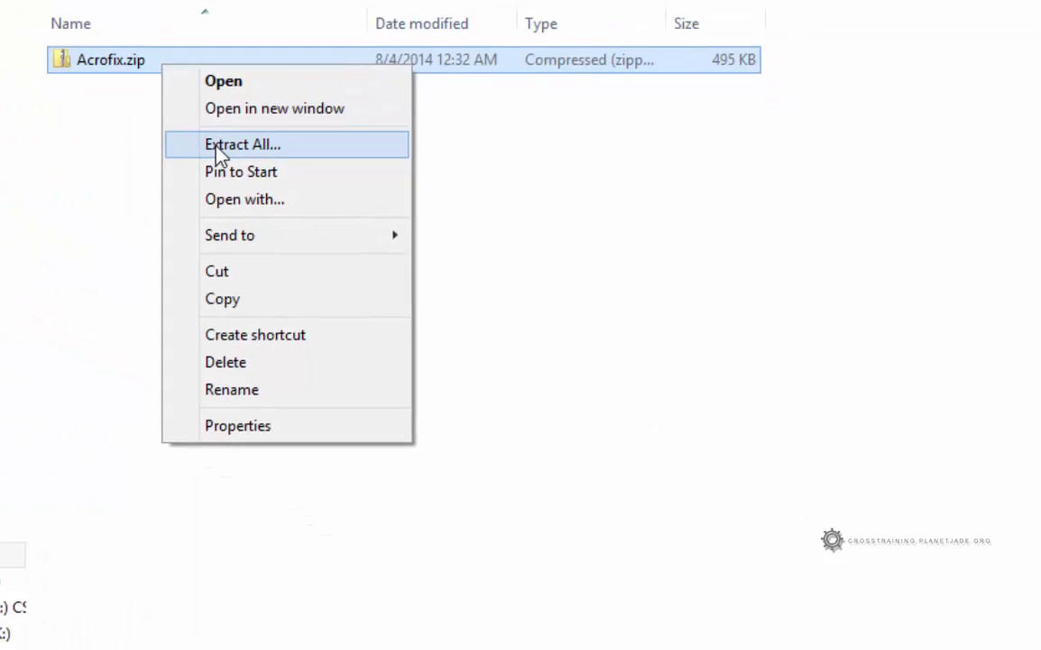
{"action": "left_click", "coordinate": [388, 244]}
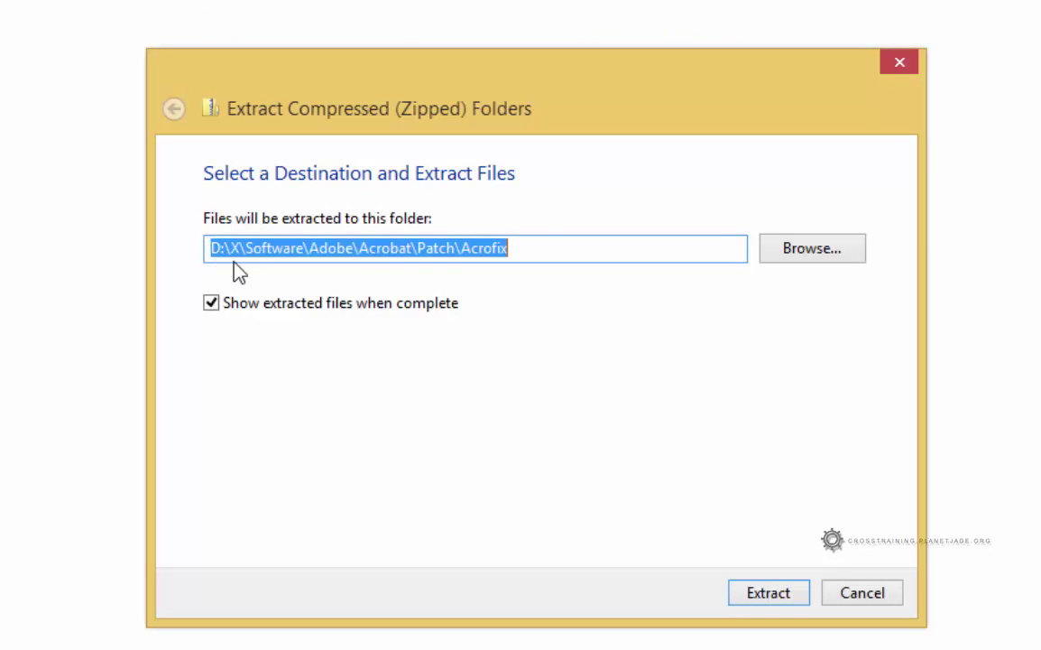
{"action": "left_click", "coordinate": [470, 248]}
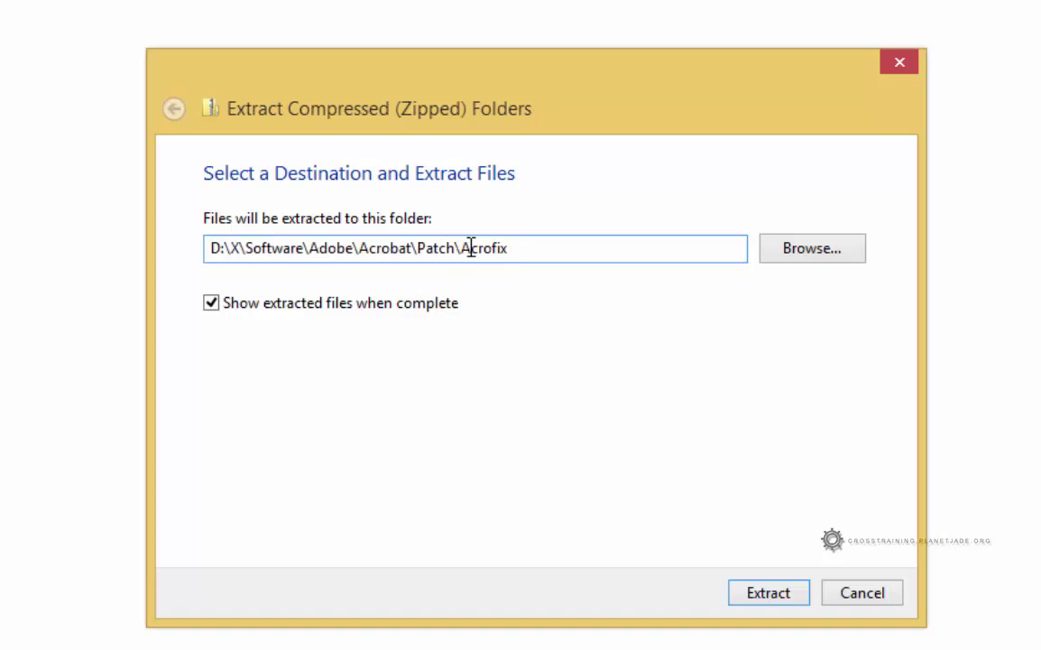
{"action": "left_click_drag", "start_coordinate": [461, 247], "coordinate": [511, 249]}
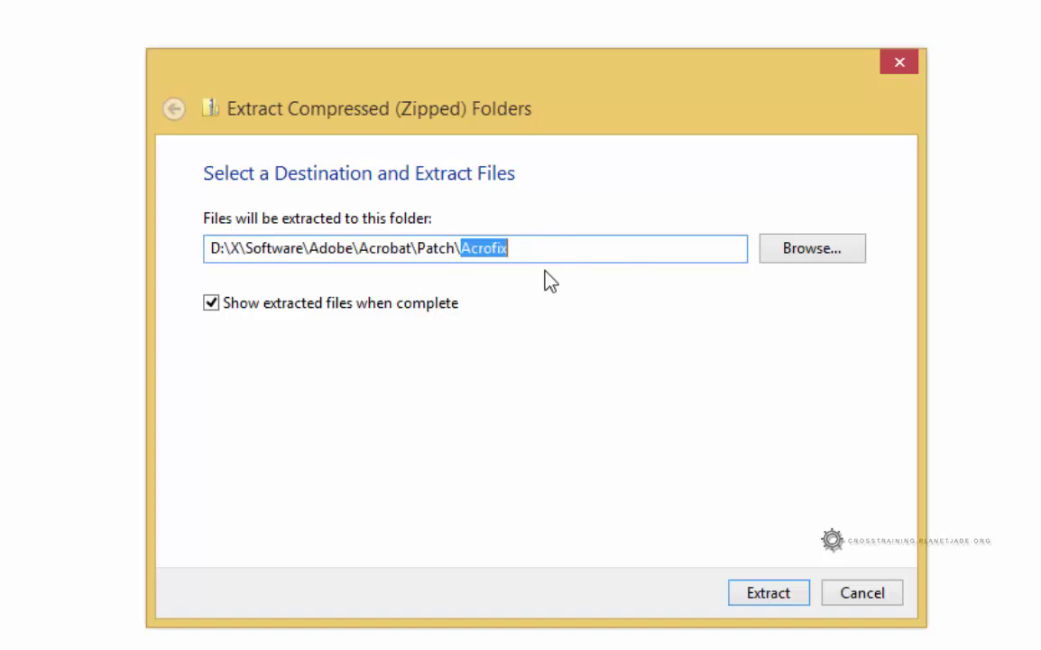
{"action": "left_click", "coordinate": [768, 600]}
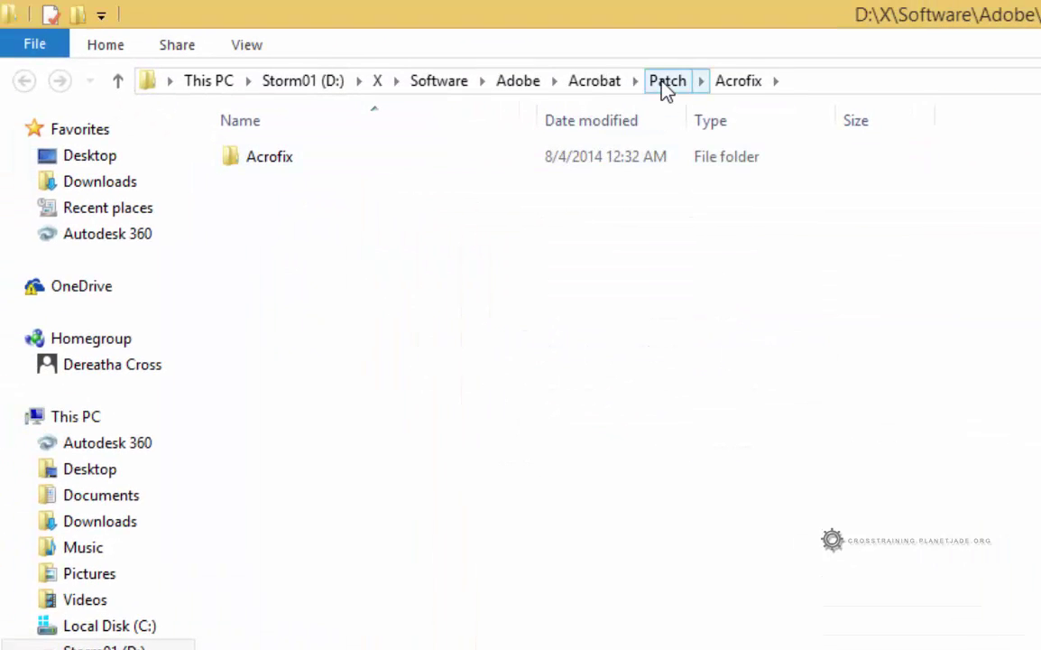
Run Acrofix.exe from the nested Acrofix folder inside the extracted Acrofix folder in Patch, and close the folder window.
{"action": "left_click", "coordinate": [663, 80]}
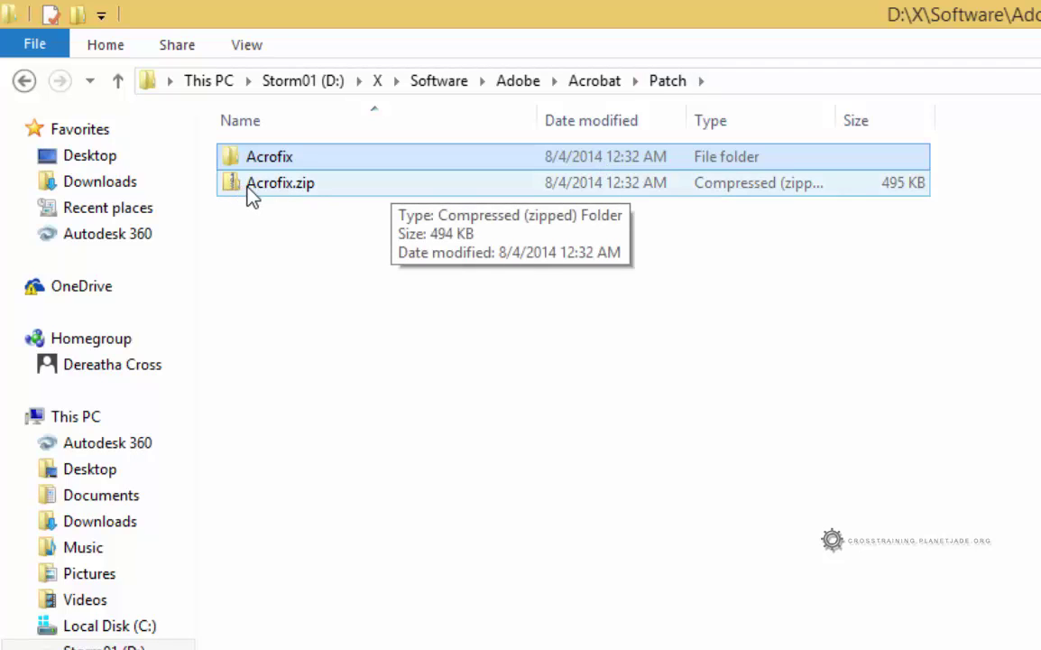
{"action": "left_click", "coordinate": [289, 191]}
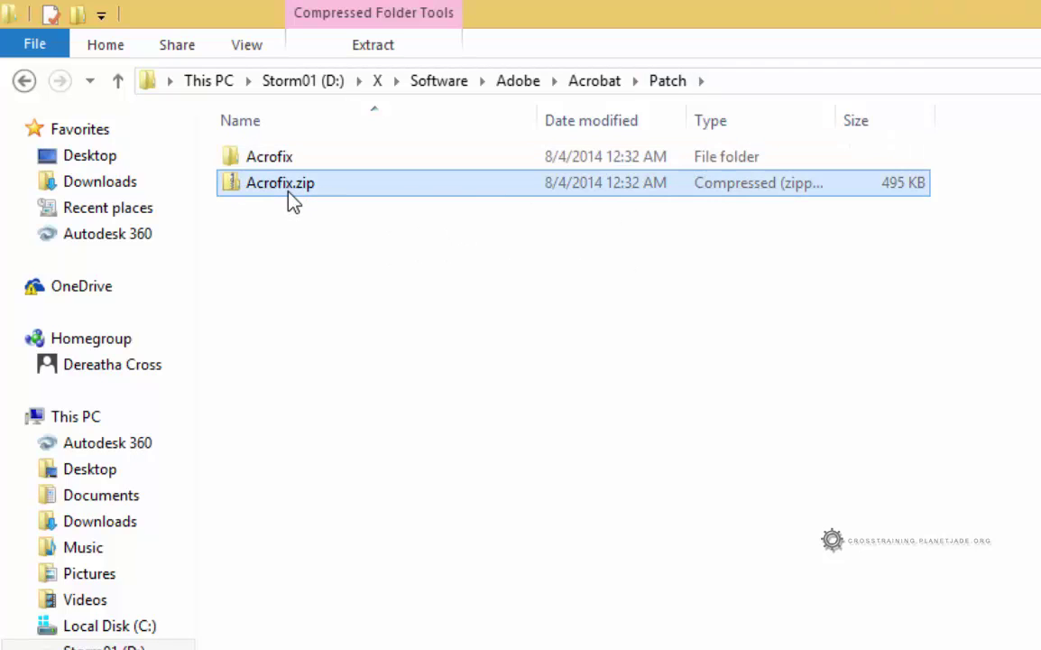
{"action": "left_click", "coordinate": [274, 156]}
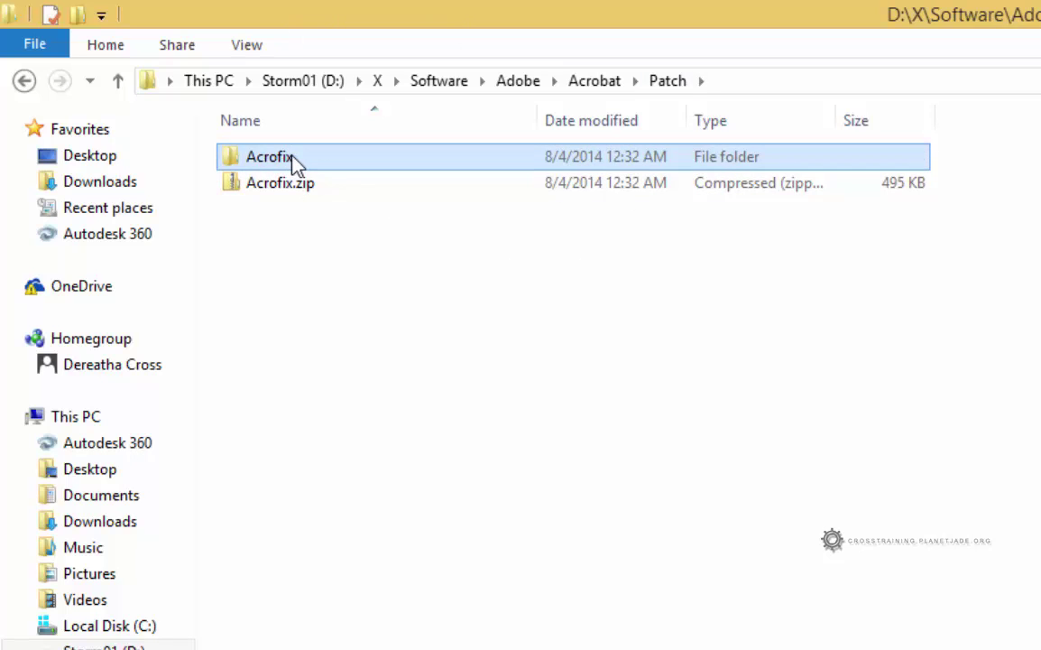
{"action": "double_click", "coordinate": [295, 163]}
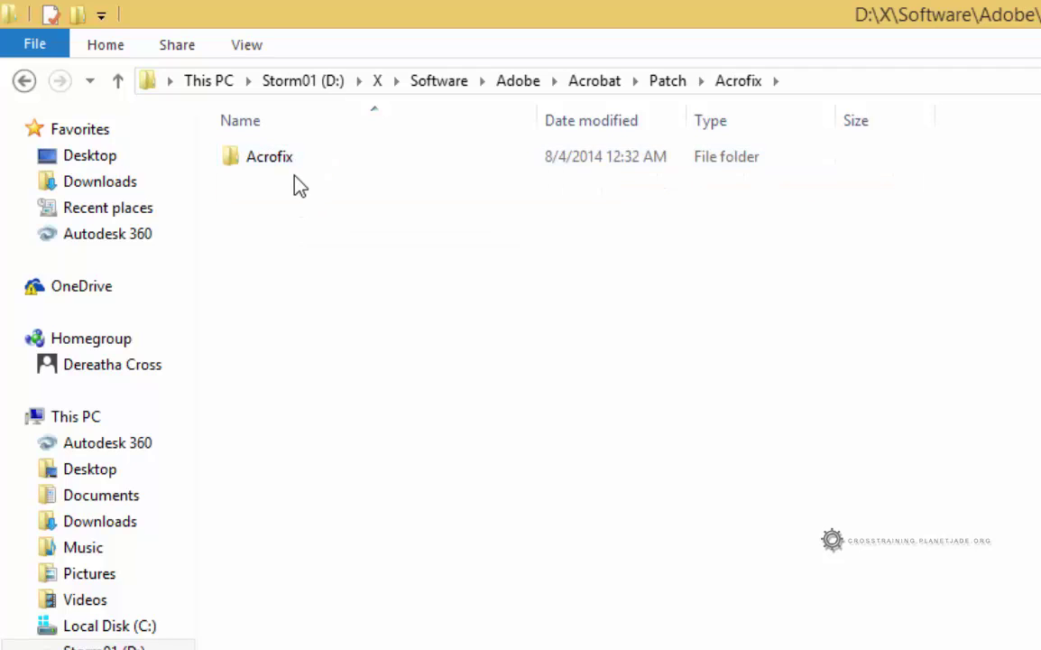
{"action": "double_click", "coordinate": [294, 164]}
{"action": "left_click", "coordinate": [295, 165]}
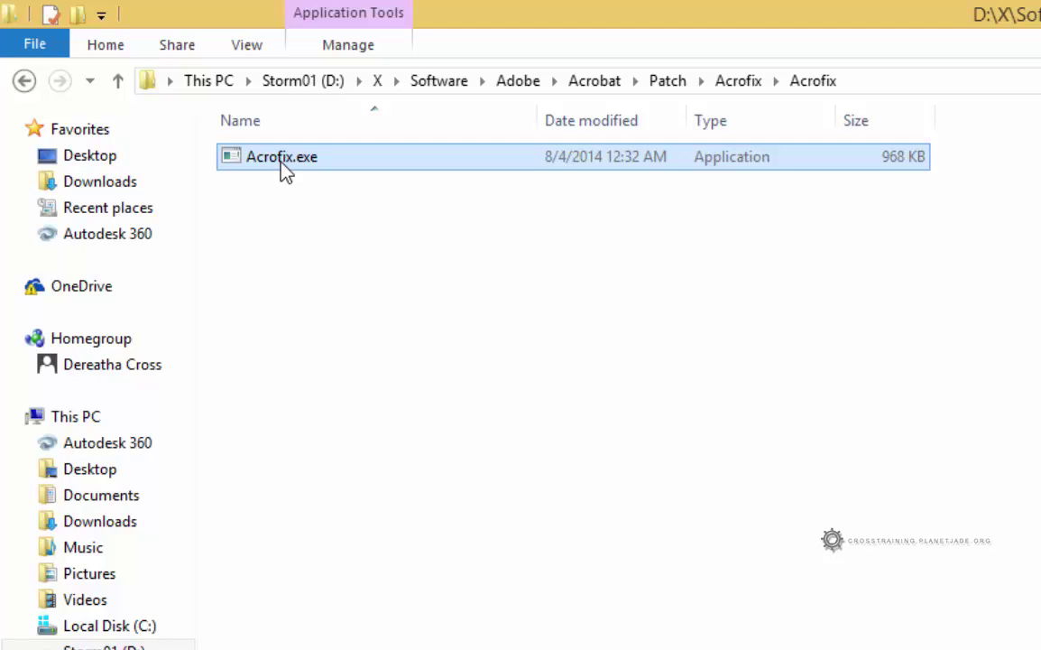
{"action": "double_click", "coordinate": [285, 172]}
{"action": "key", "text": "alt+F4"}
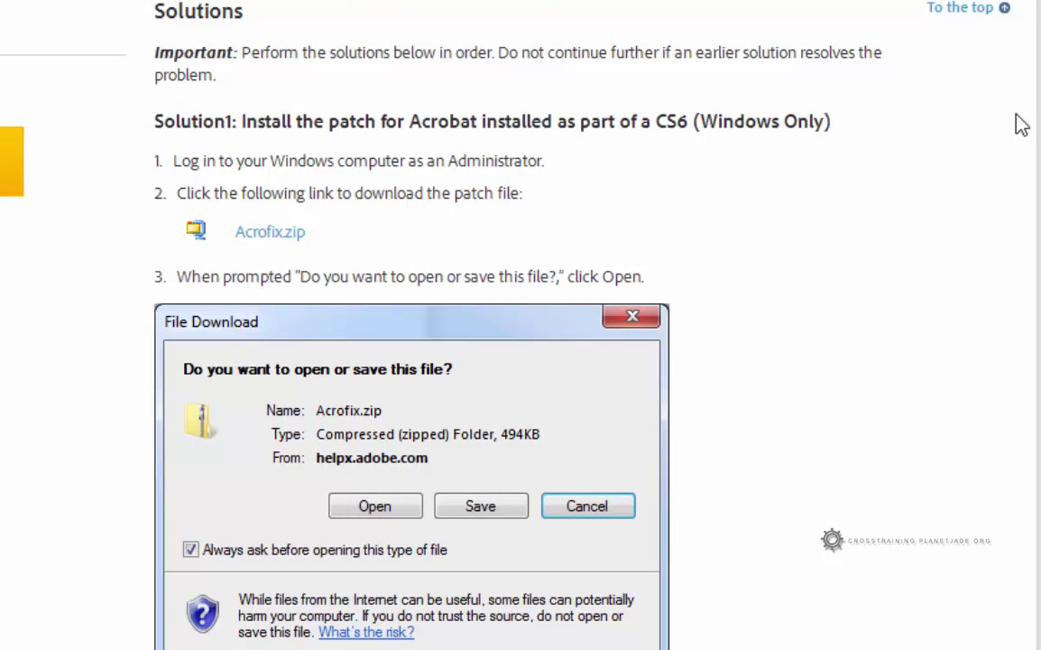
Launch Adobe Acrobat from its desktop shortcut to check that it opens, and close it again.
{"action": "scroll", "coordinate": [1021, 125], "scroll_direction": "down", "scroll_amount": 3}
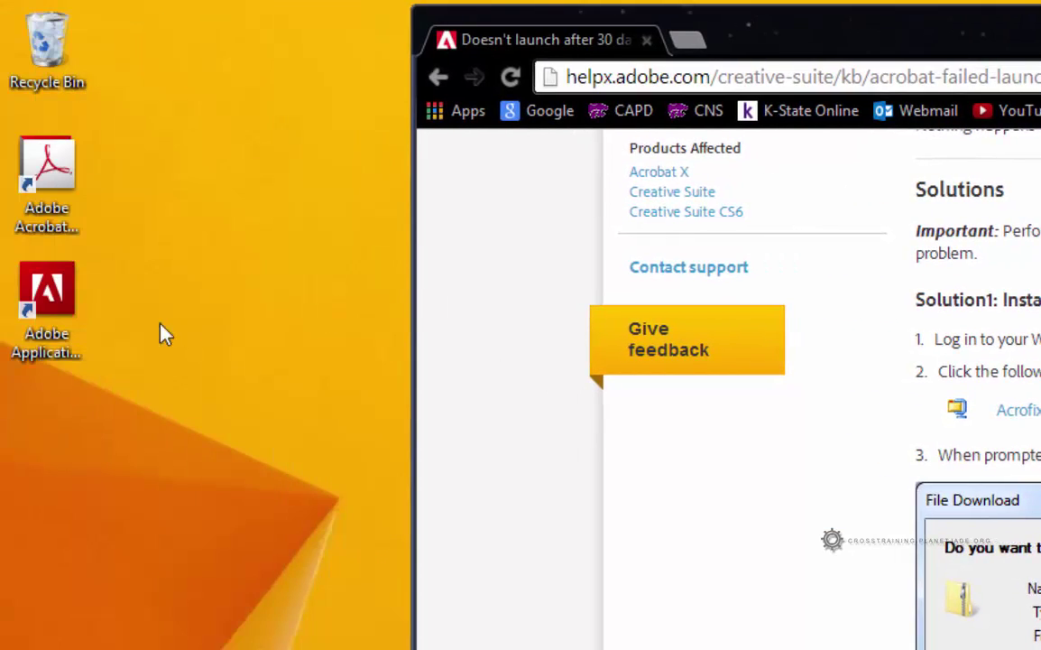
{"action": "double_click", "coordinate": [47, 200]}
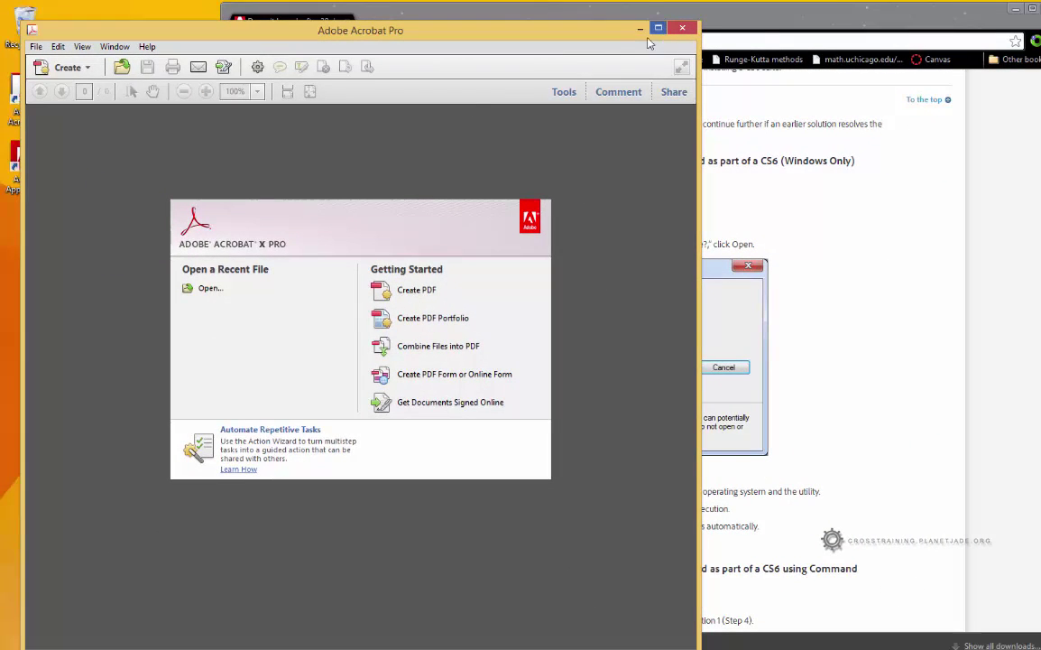
{"action": "left_click_drag", "start_coordinate": [569, 39], "coordinate": [607, 41]}
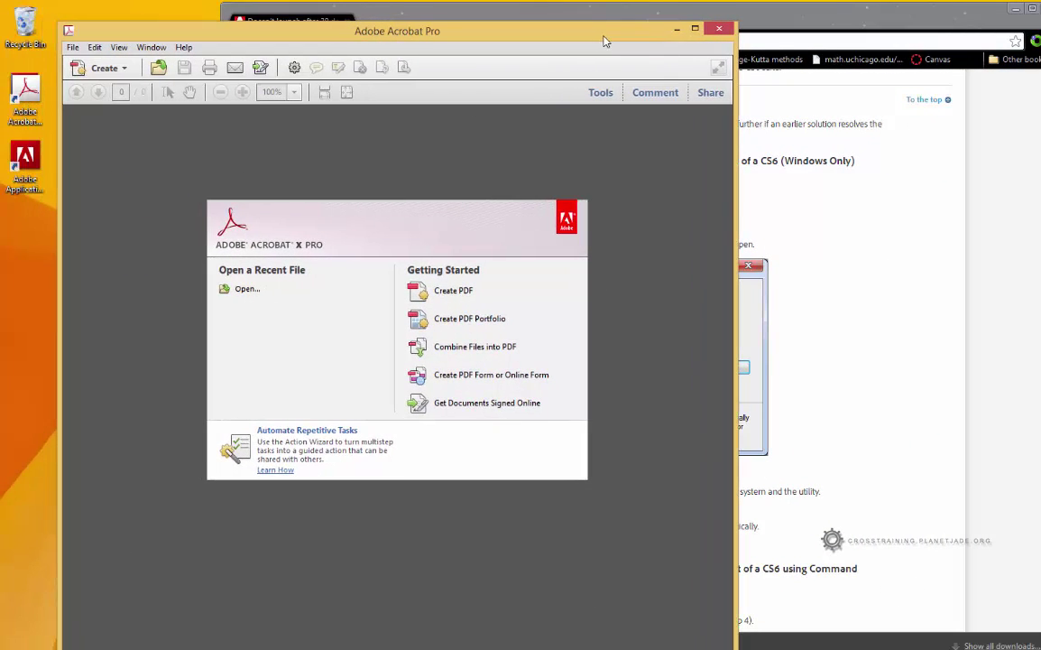
{"action": "left_click", "coordinate": [725, 36]}
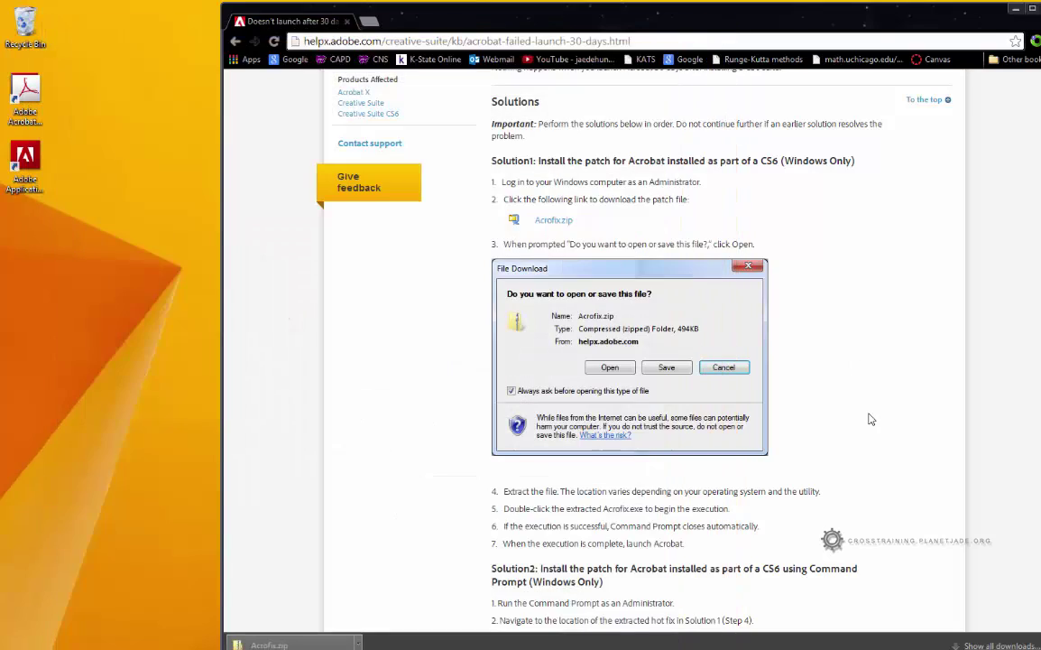
Examine the remaining fixes in the help article: Solution2 using Command Prompt and Solution 3 reactivating Acrobat through another Suite product.
{"action": "scroll", "coordinate": [872, 419], "scroll_direction": "down", "scroll_amount": 1}
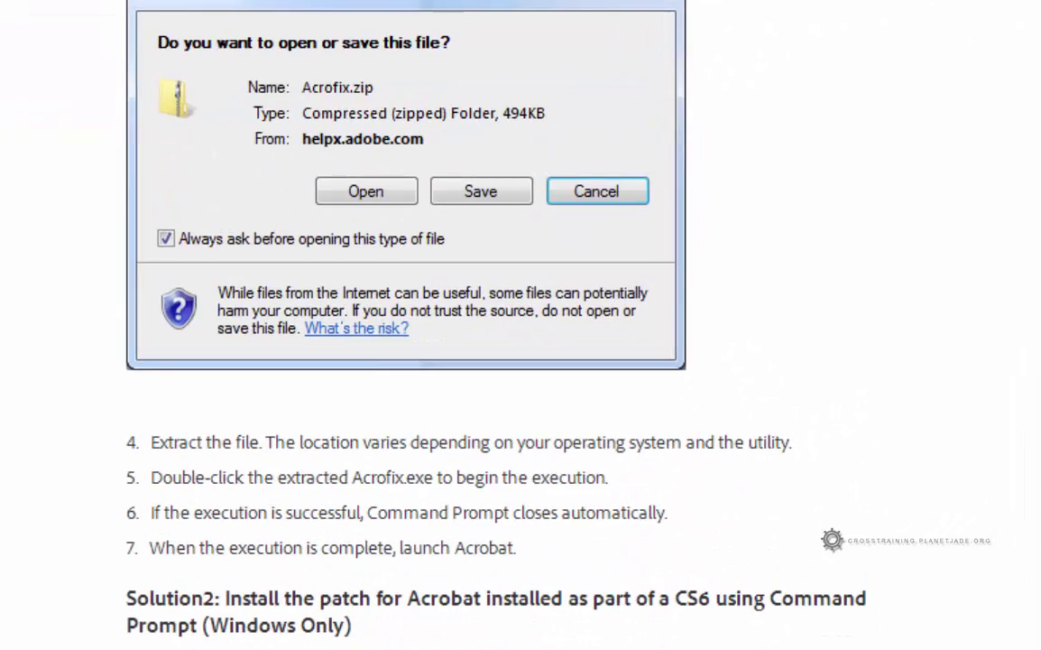
{"action": "scroll", "coordinate": [451, 361], "scroll_direction": "down", "scroll_amount": 5}
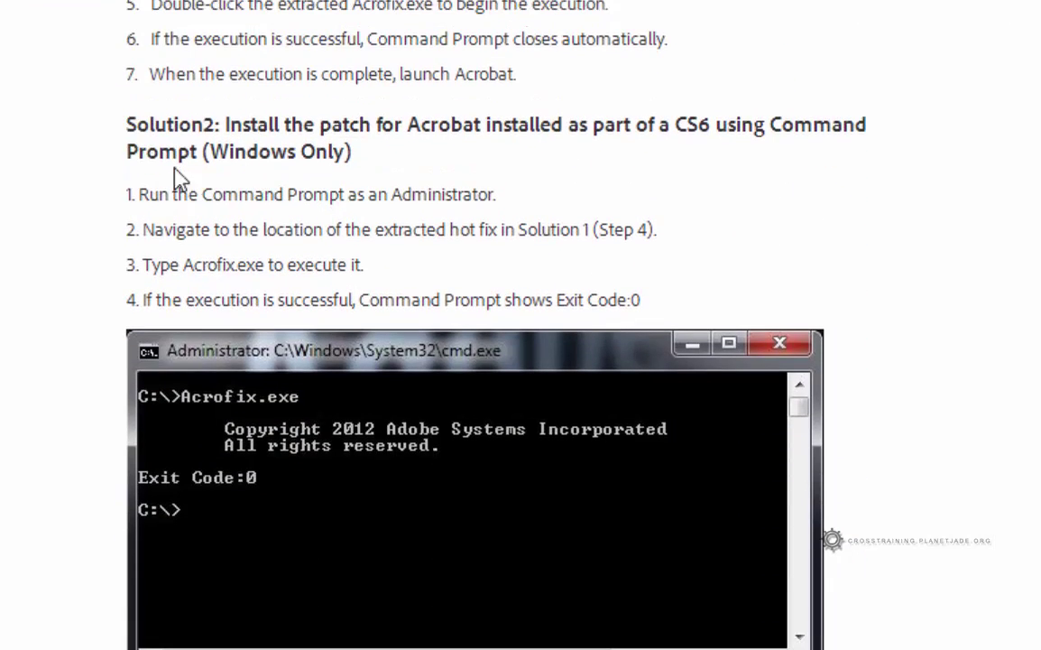
{"action": "left_click_drag", "start_coordinate": [121, 138], "coordinate": [402, 155]}
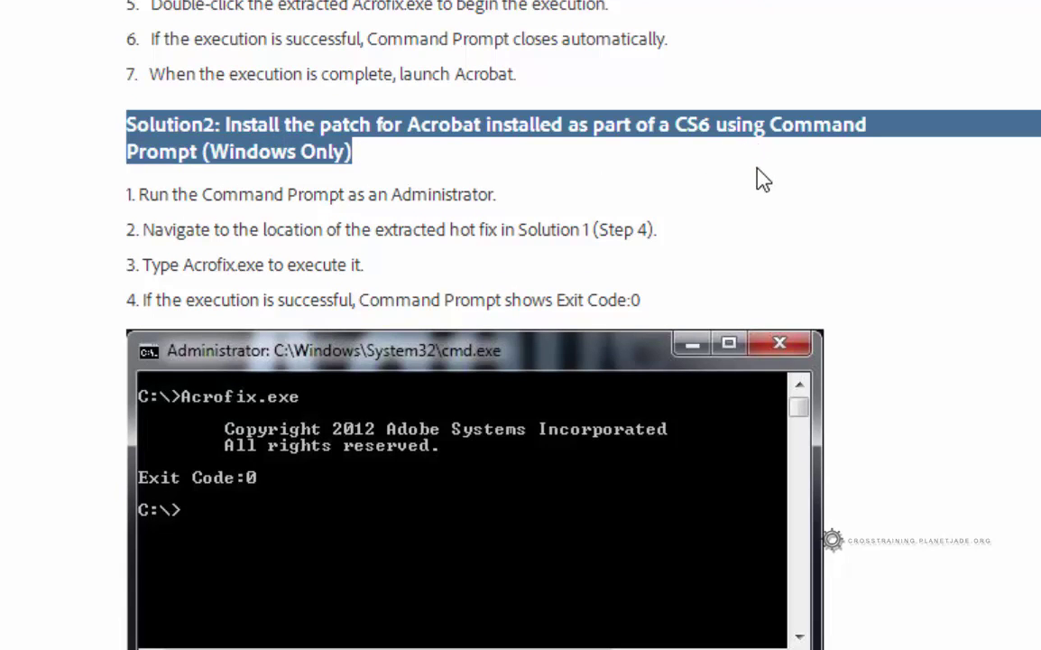
{"action": "left_click", "coordinate": [717, 266]}
{"action": "scroll", "coordinate": [712, 259], "scroll_direction": "down", "scroll_amount": 3}
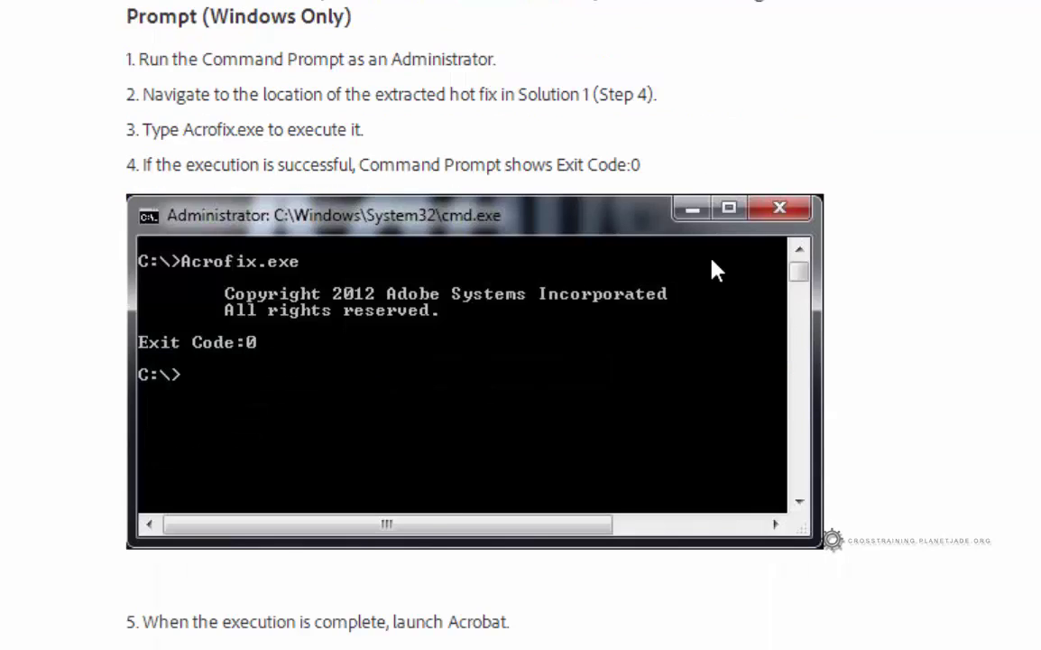
{"action": "scroll", "coordinate": [712, 261], "scroll_direction": "up", "scroll_amount": 3}
{"action": "scroll", "coordinate": [721, 262], "scroll_direction": "up", "scroll_amount": 4}
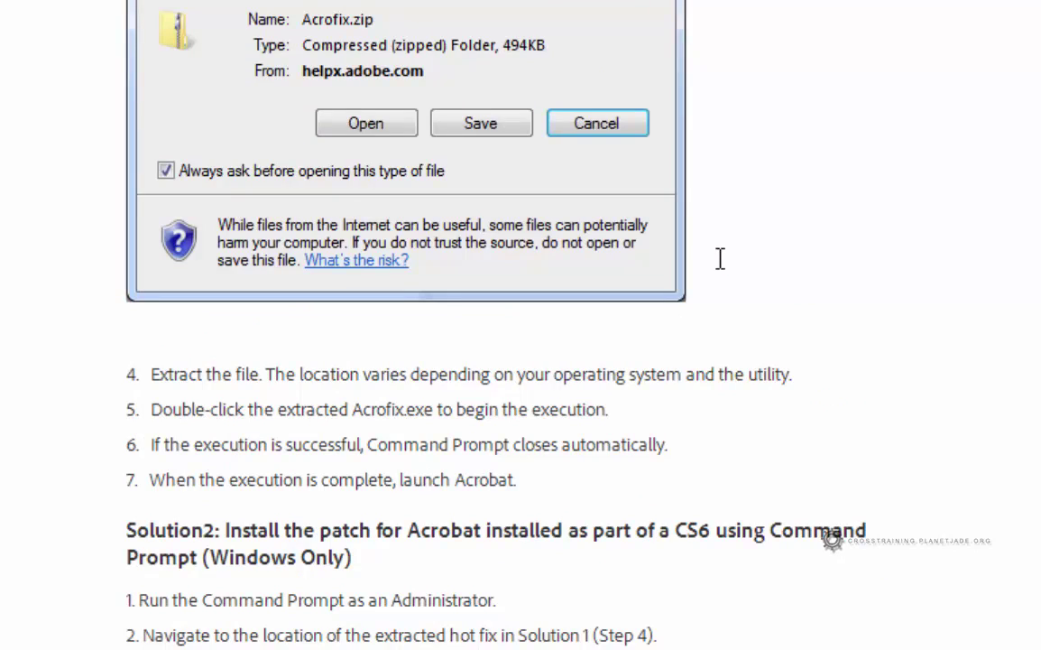
{"action": "scroll", "coordinate": [721, 260], "scroll_direction": "down", "scroll_amount": 6}
{"action": "scroll", "coordinate": [731, 274], "scroll_direction": "down", "scroll_amount": 6}
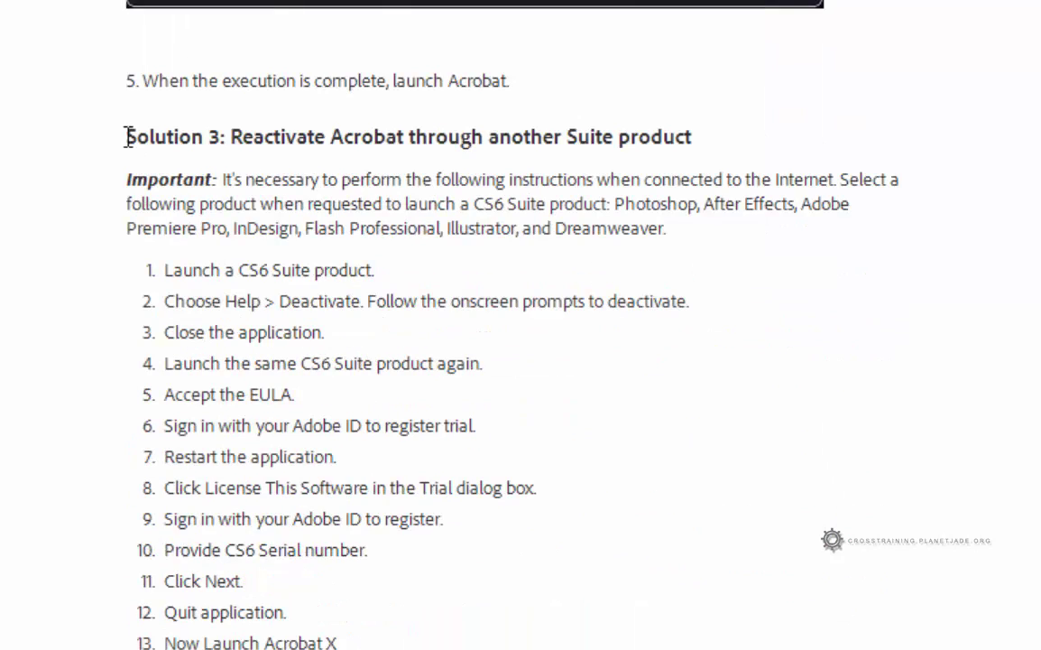
{"action": "left_click_drag", "start_coordinate": [128, 136], "coordinate": [698, 200]}
{"action": "left_click", "coordinate": [830, 282]}
{"action": "scroll", "coordinate": [830, 281], "scroll_direction": "down", "scroll_amount": 3}
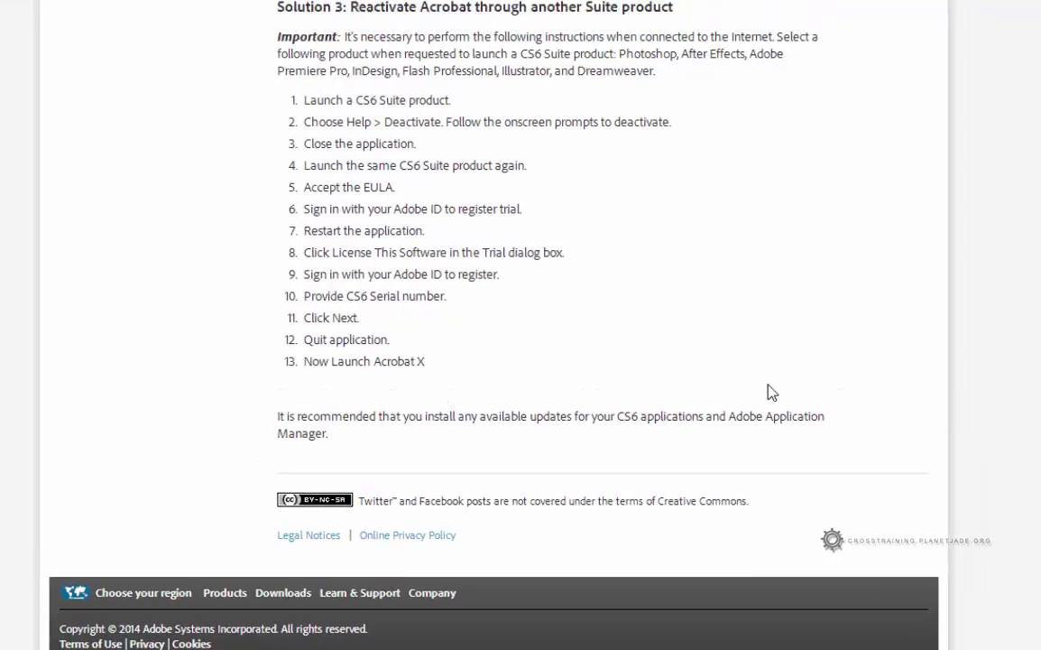
{"action": "scroll", "coordinate": [771, 393], "scroll_direction": "up", "scroll_amount": 10}
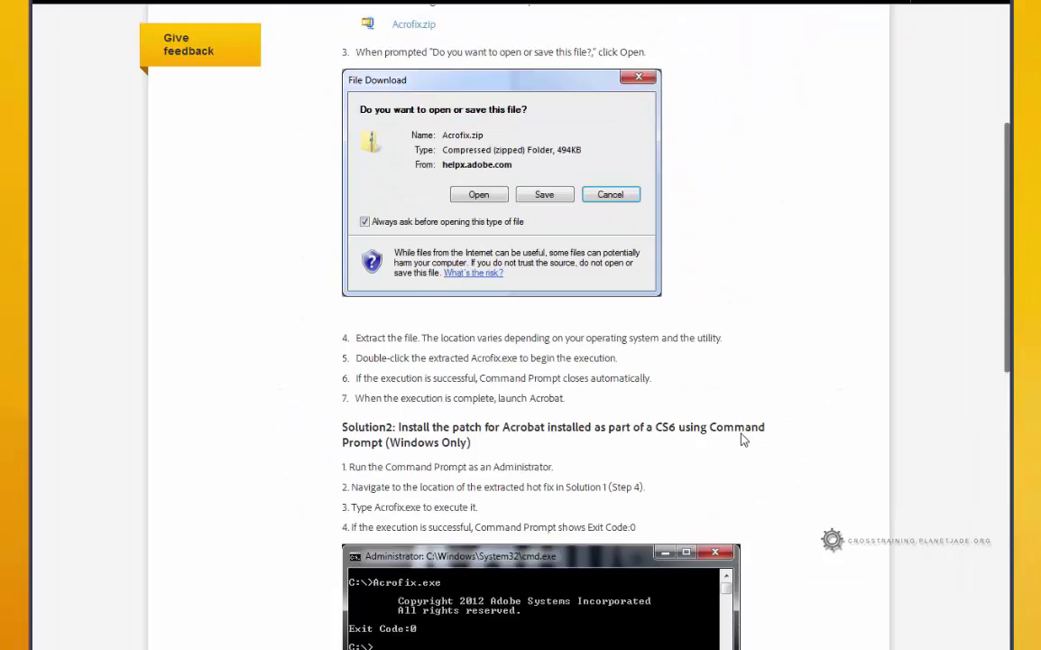
{"action": "scroll", "coordinate": [743, 440], "scroll_direction": "up", "scroll_amount": 4}
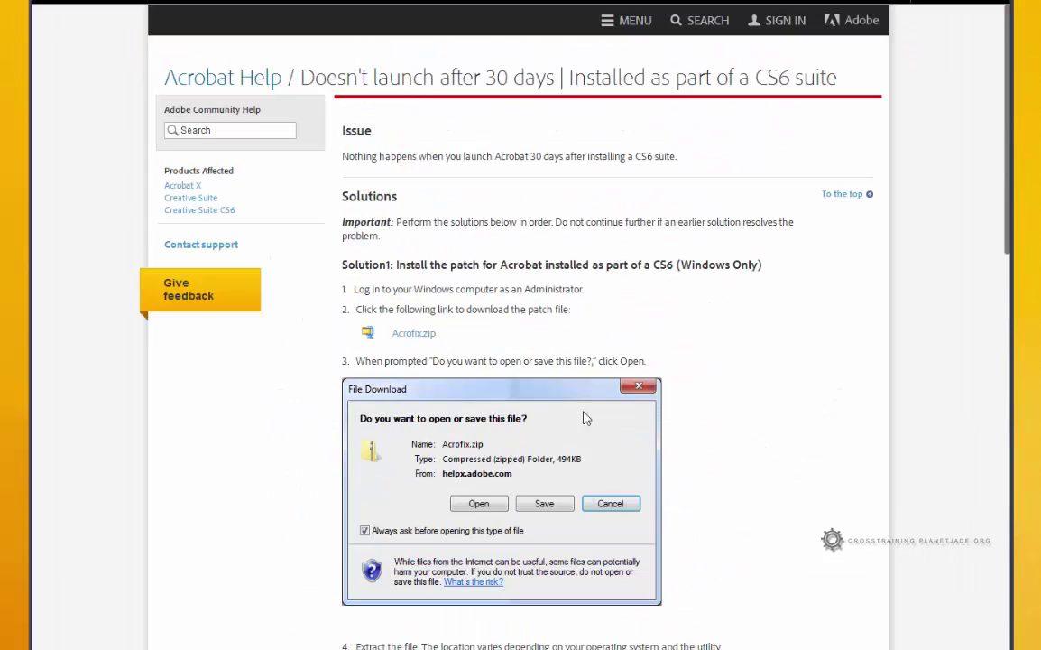